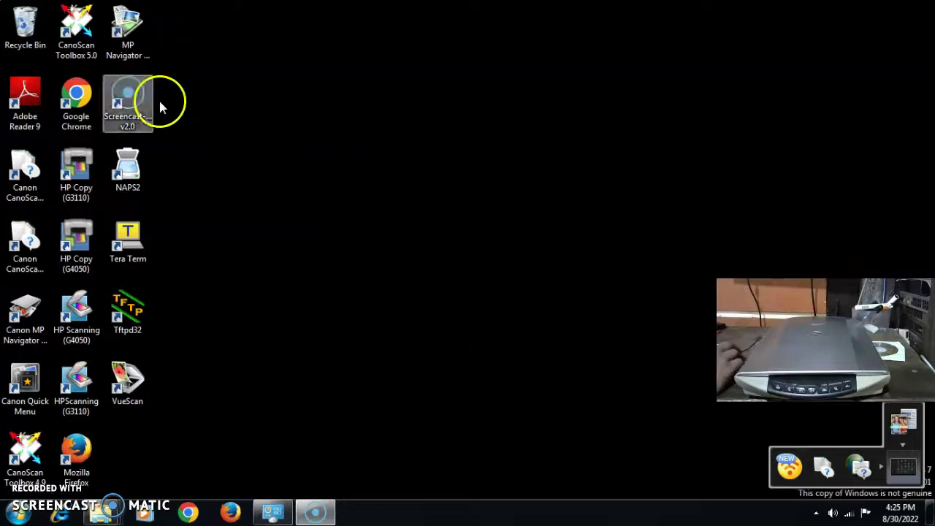
Open CanoScan Toolbox 5.0 and confirm CanoScan 4400F as the scanner in its settings
double_click(73, 42)
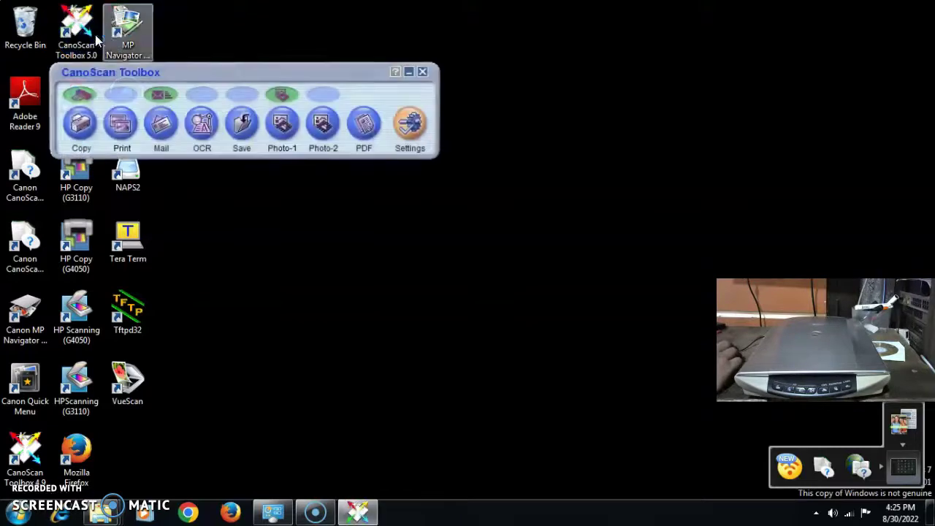
click(417, 150)
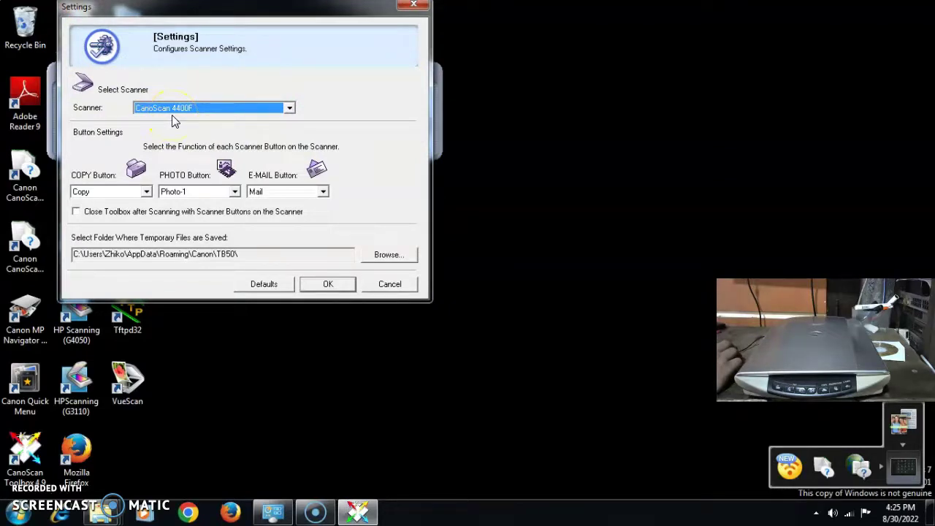
click(328, 284)
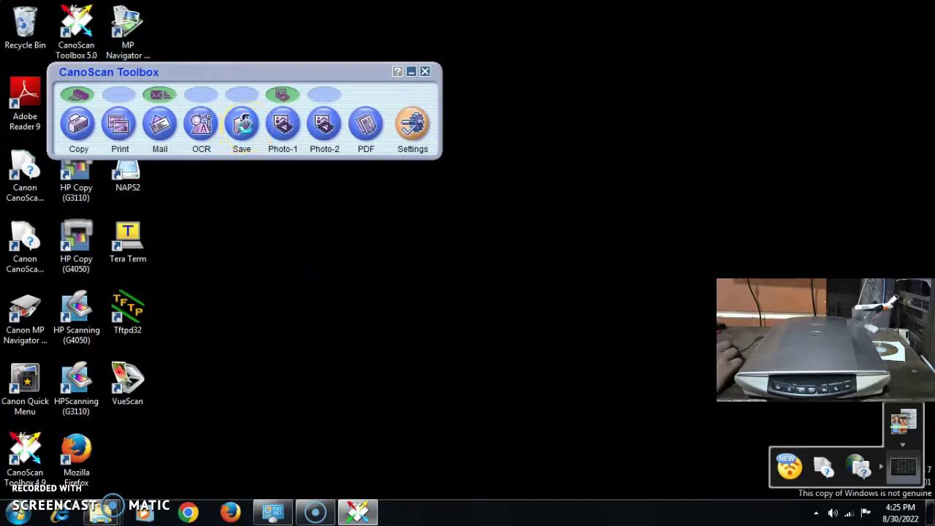
In the Toolbox's Save function, name the scanned file YUDI and set its file type to PDF
click(242, 122)
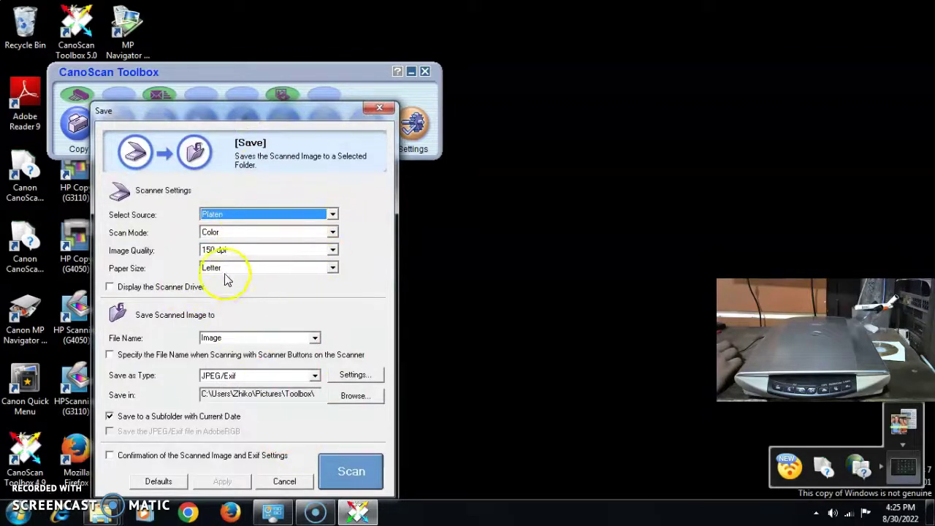
click(315, 376)
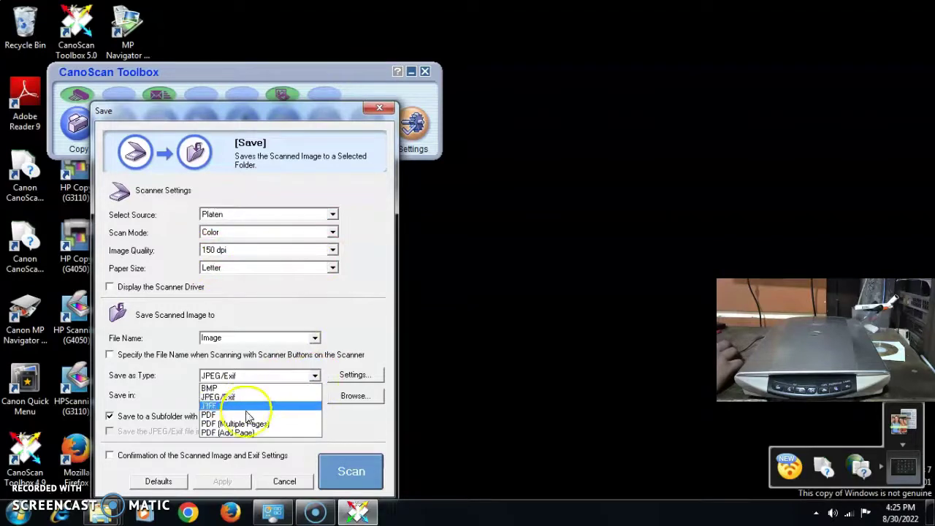
click(316, 376)
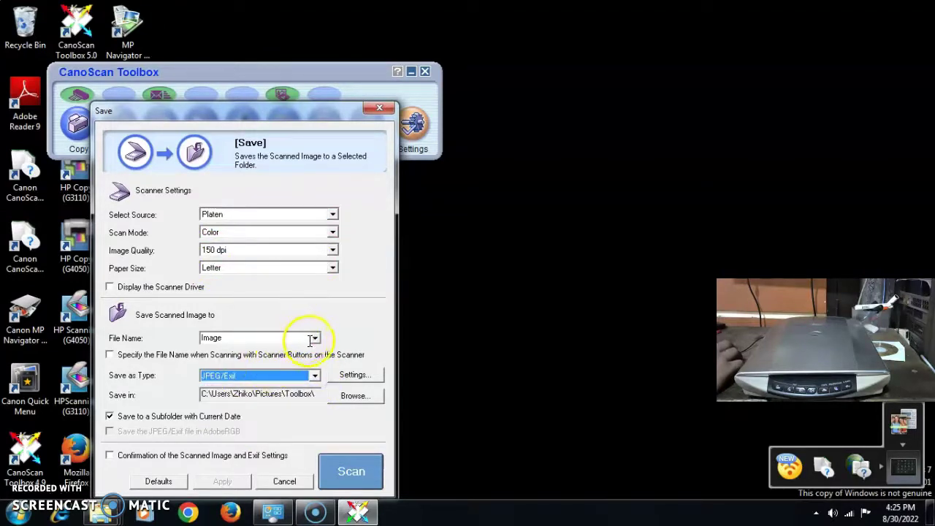
click(315, 339)
click(267, 338)
double_click(267, 338)
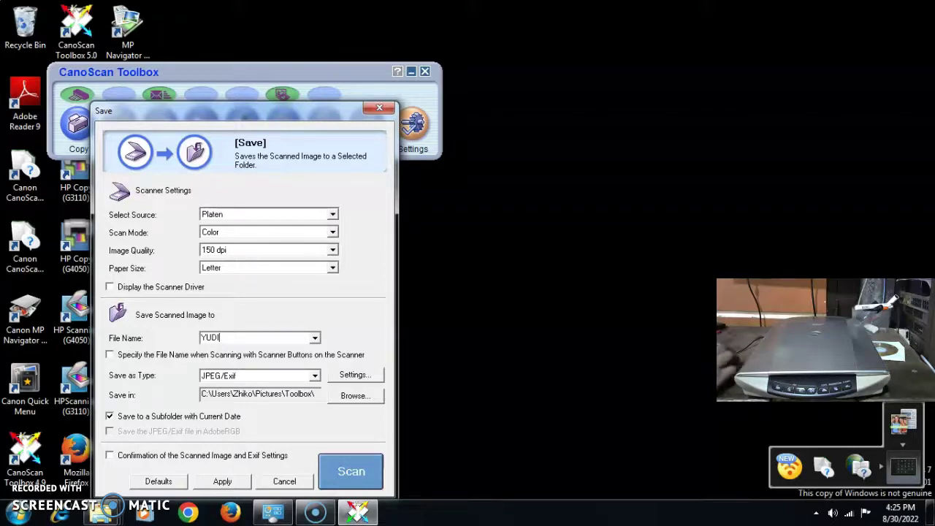
click(316, 377)
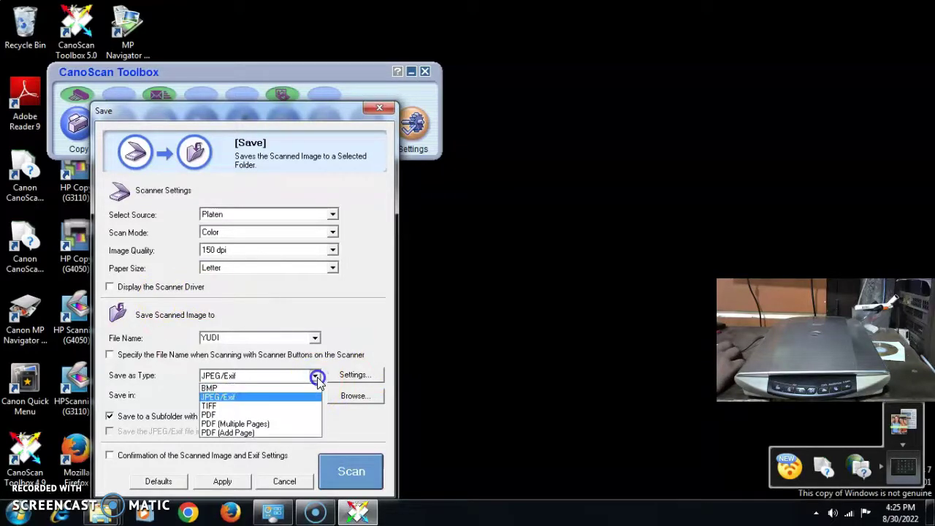
click(229, 415)
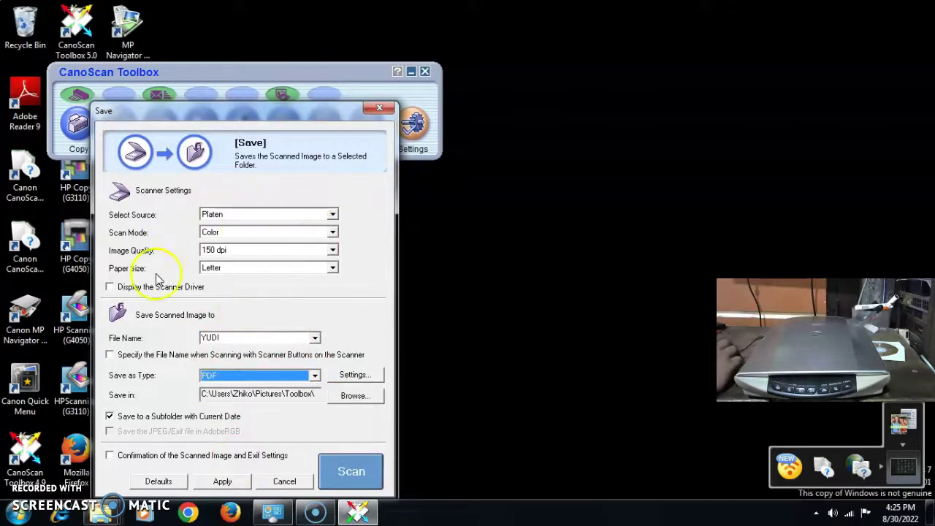
Enable displaying the scanner driver, apply the save settings and start the scan to bring up ScanGear
click(110, 286)
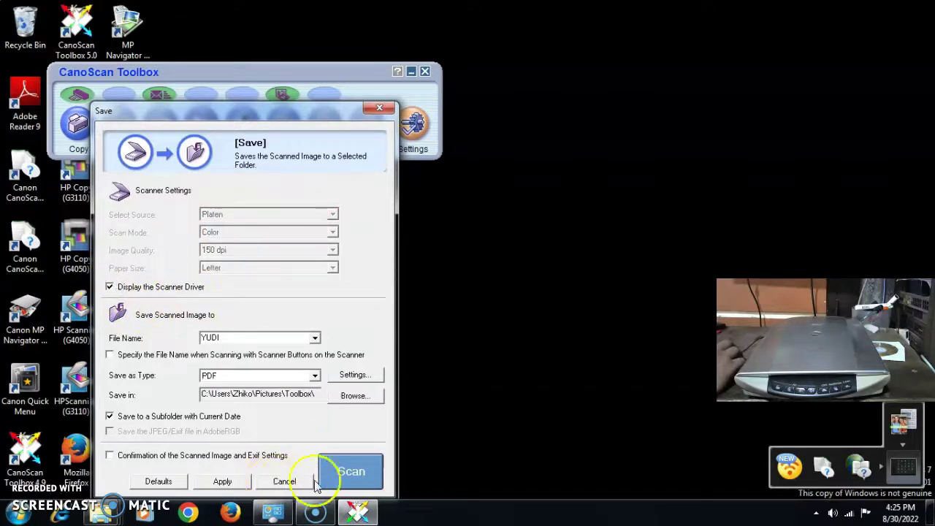
click(223, 483)
click(351, 471)
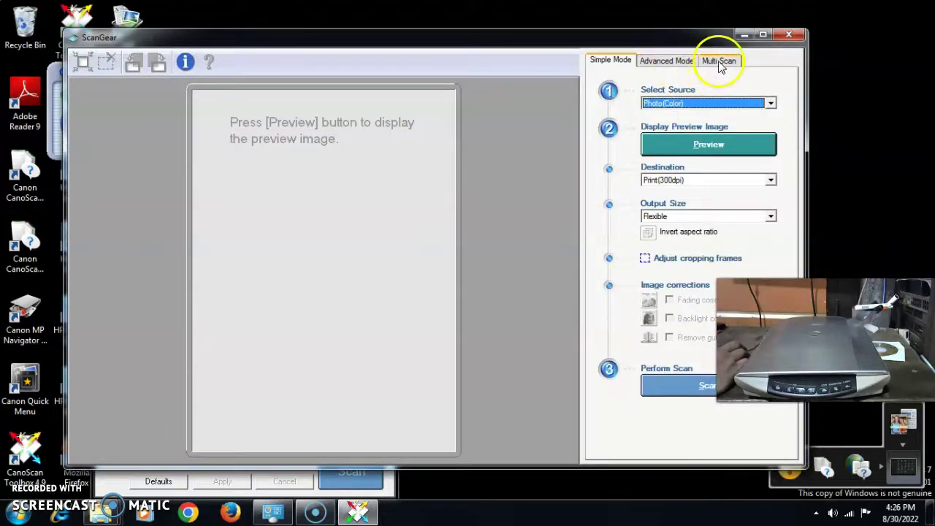
In ScanGear's Advanced Mode, set A4 paper size, Color mode and 300 dpi output resolution, and preview the document
click(680, 63)
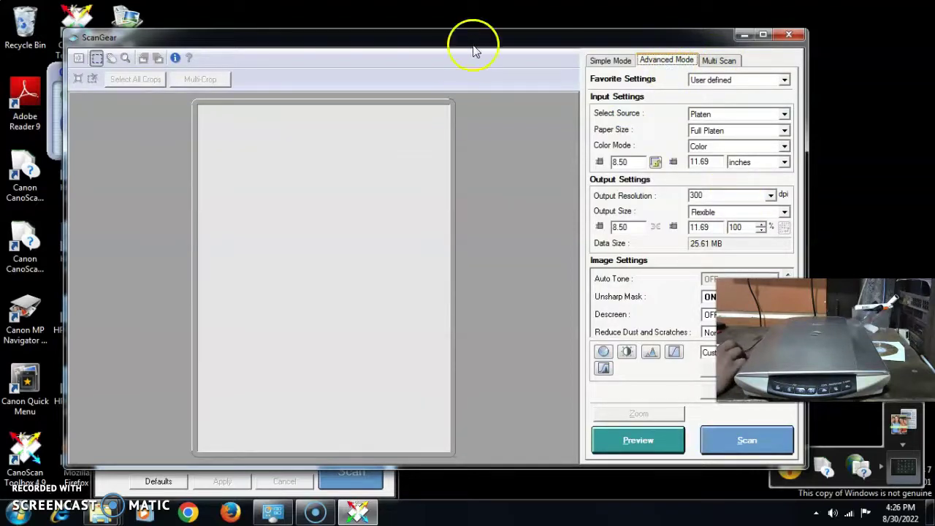
drag(501, 39, 453, 34)
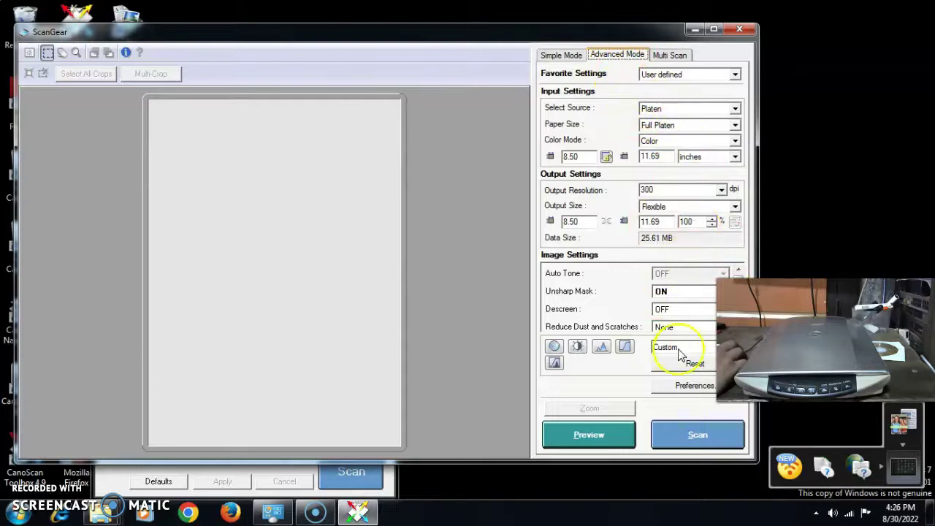
click(735, 125)
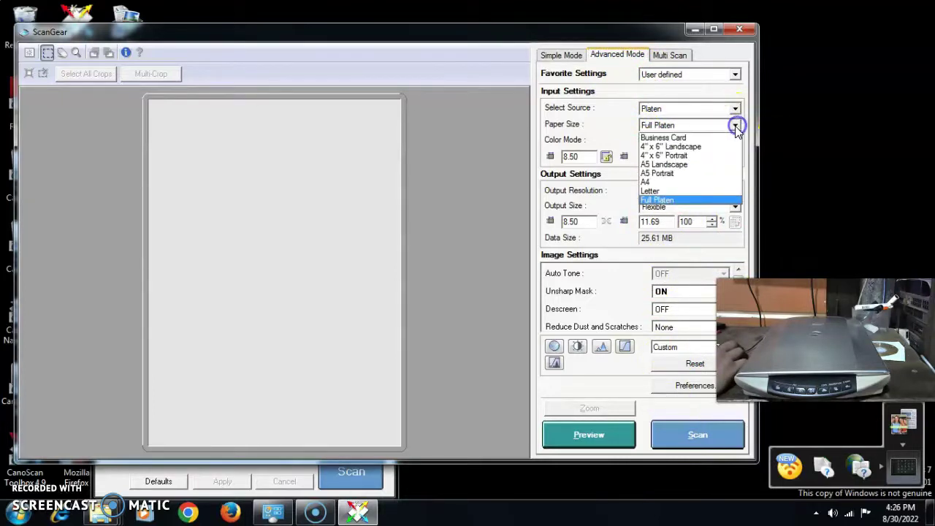
click(679, 182)
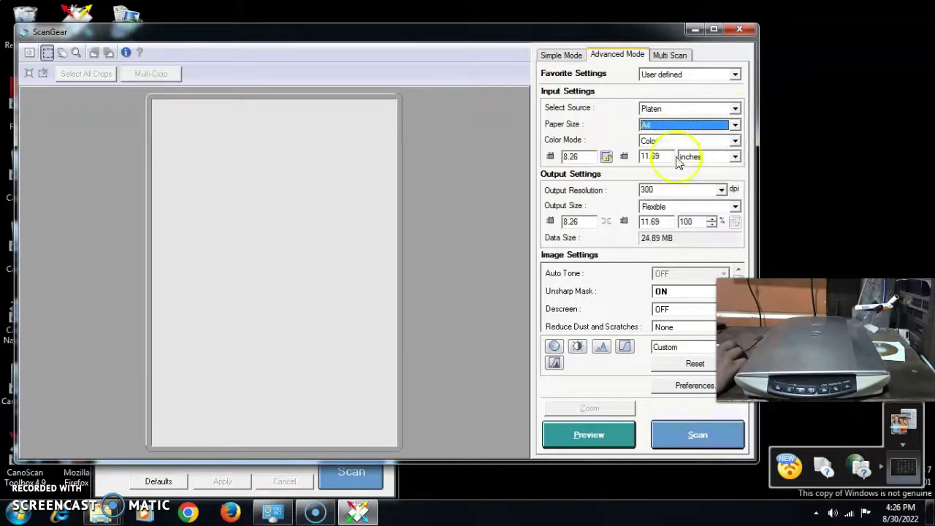
click(734, 141)
click(695, 152)
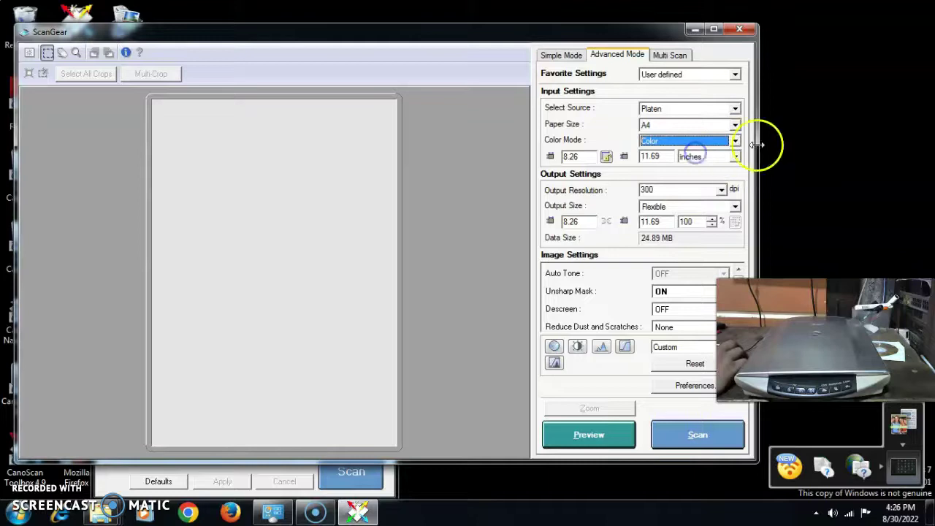
click(722, 191)
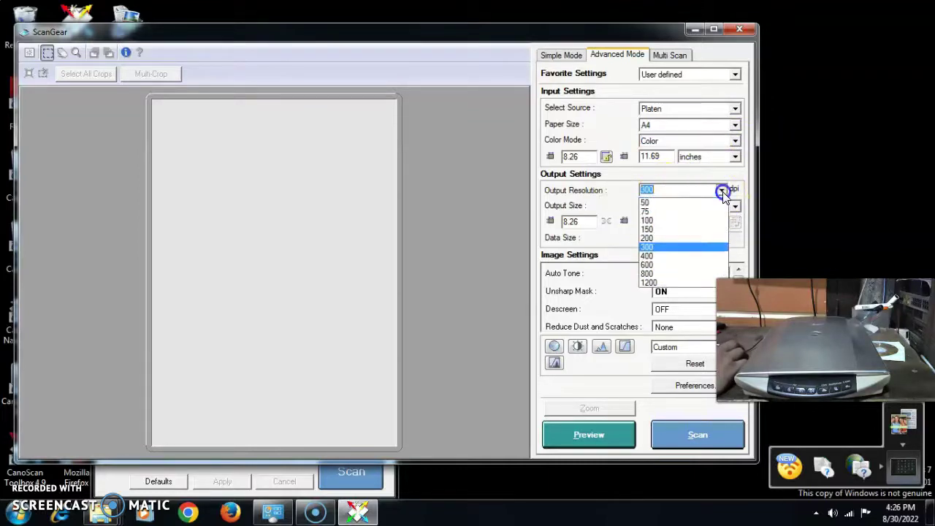
click(675, 247)
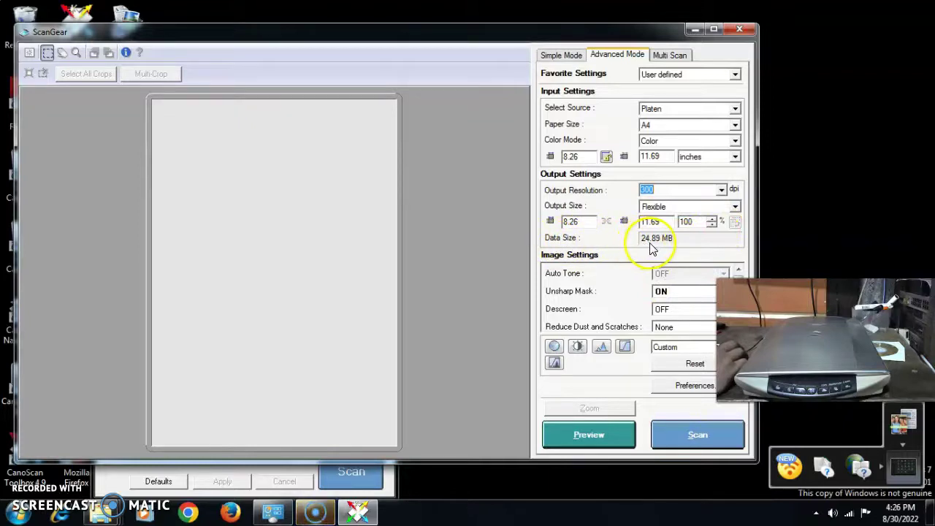
click(601, 441)
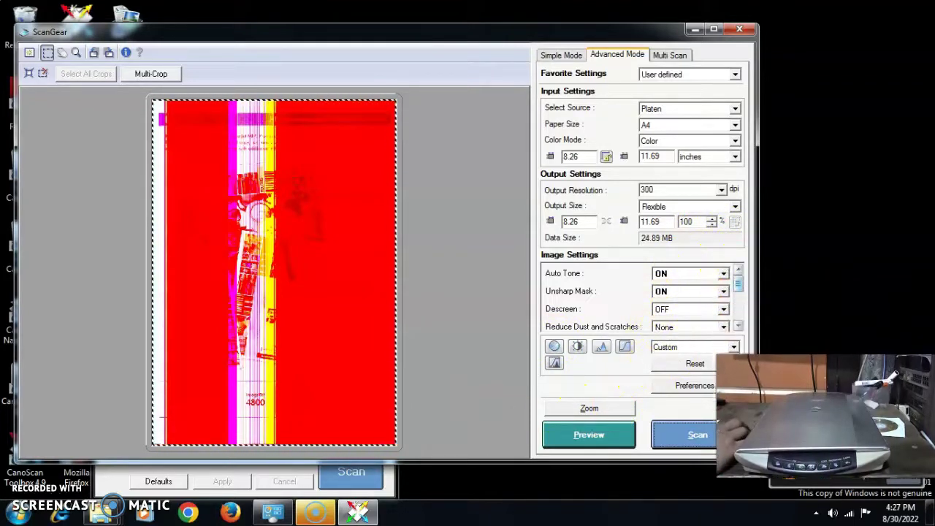
Expand the calibration settings under Image Settings and execute the scanner calibration
drag(740, 283, 739, 324)
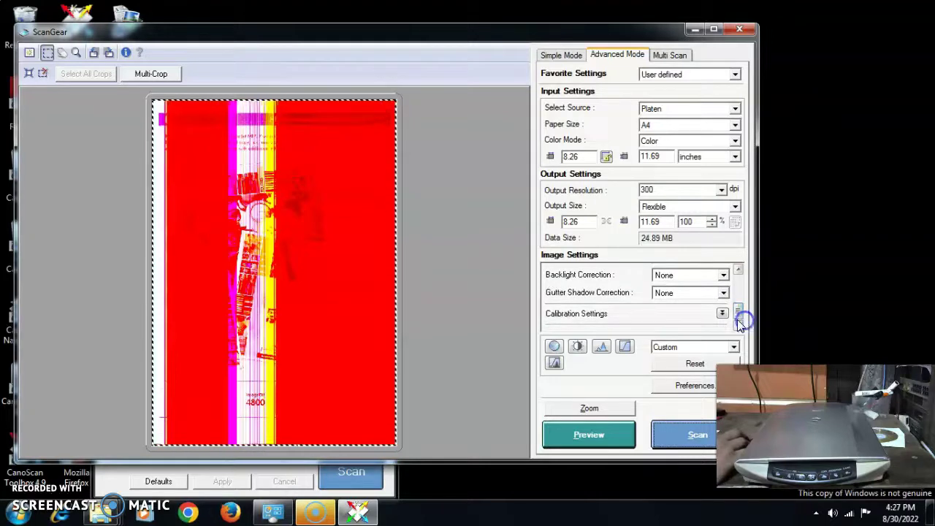
click(722, 314)
scroll(689, 305, down, 1)
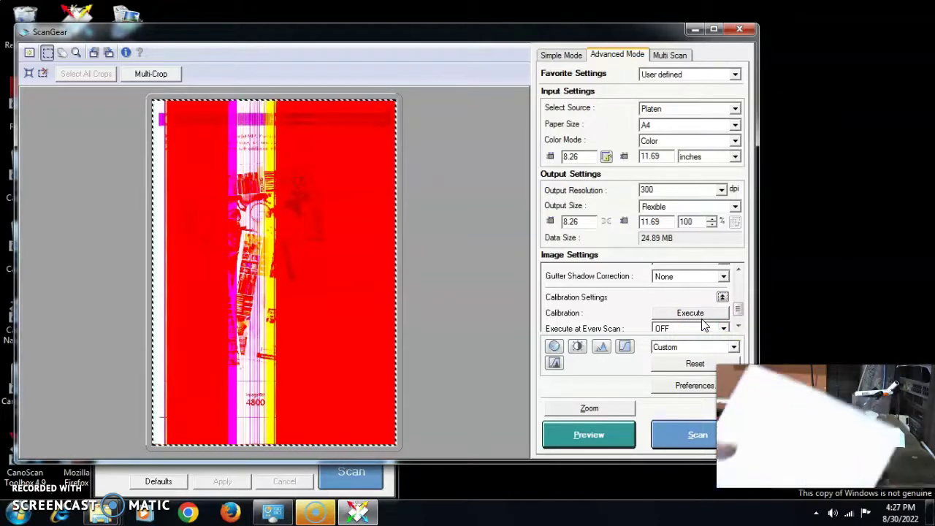
click(663, 276)
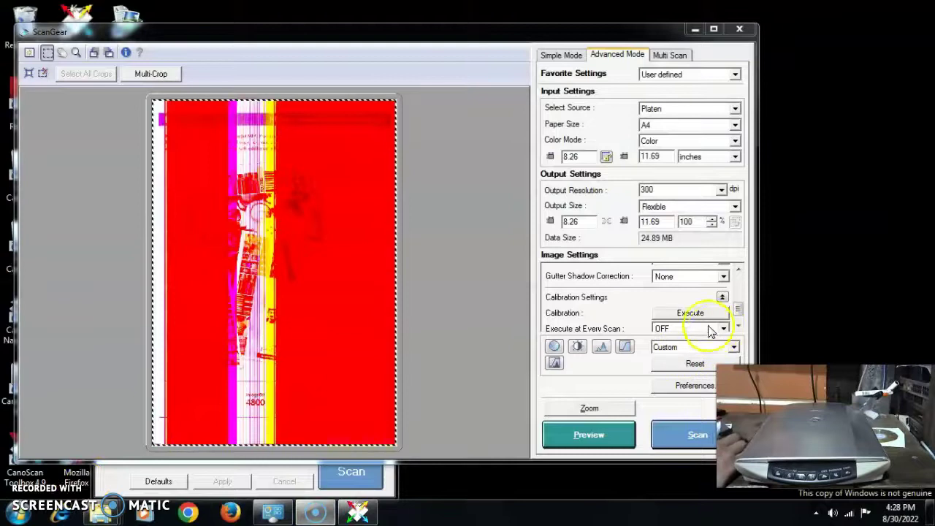
click(690, 313)
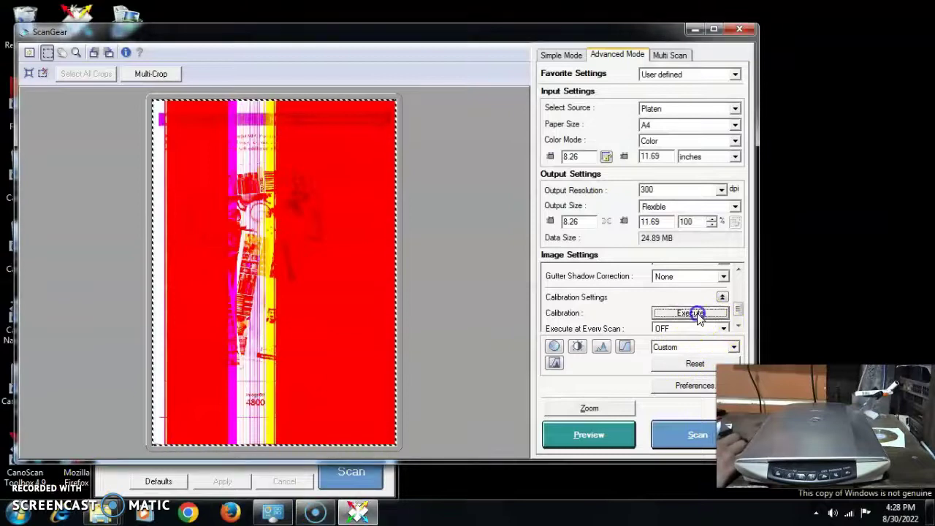
click(433, 282)
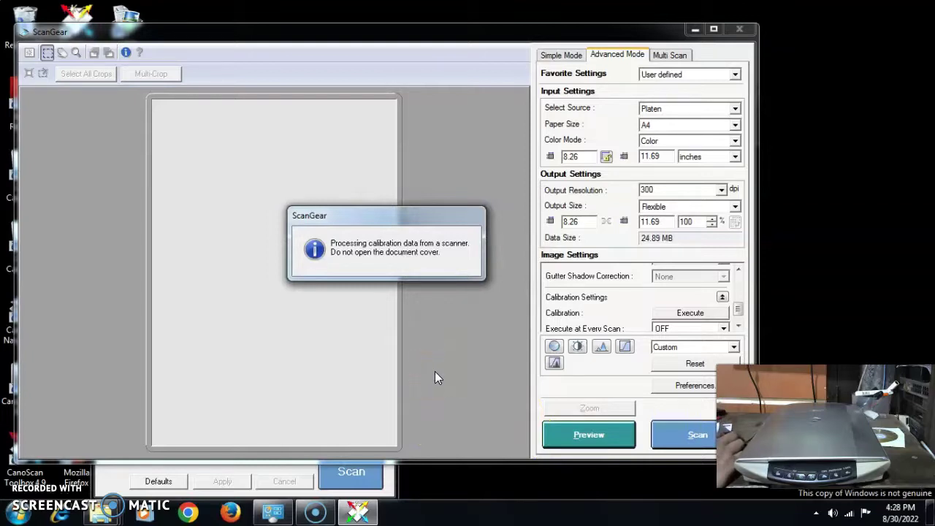
click(499, 372)
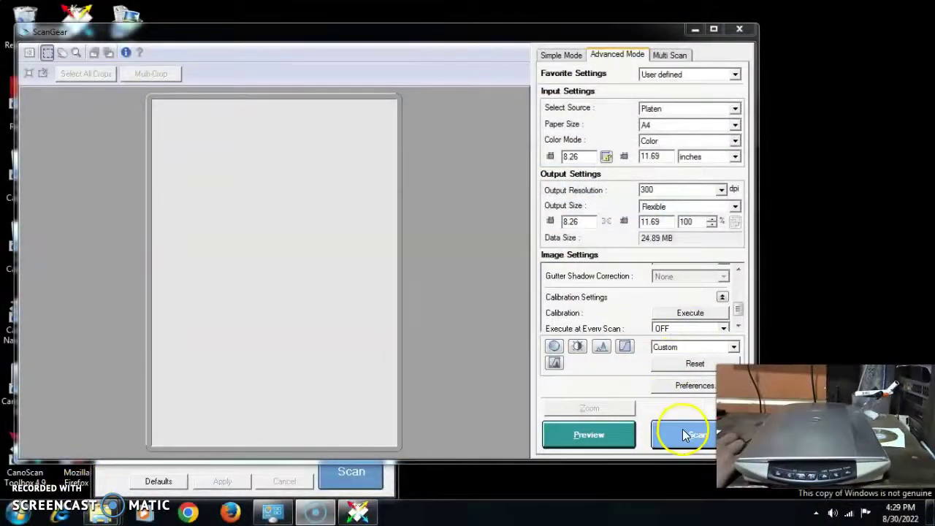
Scan the document and open the saved YUDI PDF to check the quality of the scanned page
click(682, 430)
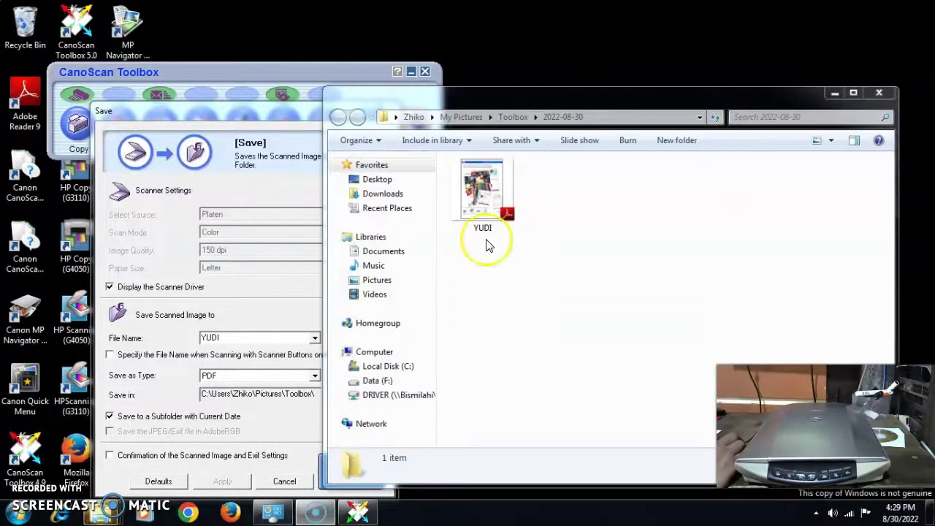
double_click(484, 195)
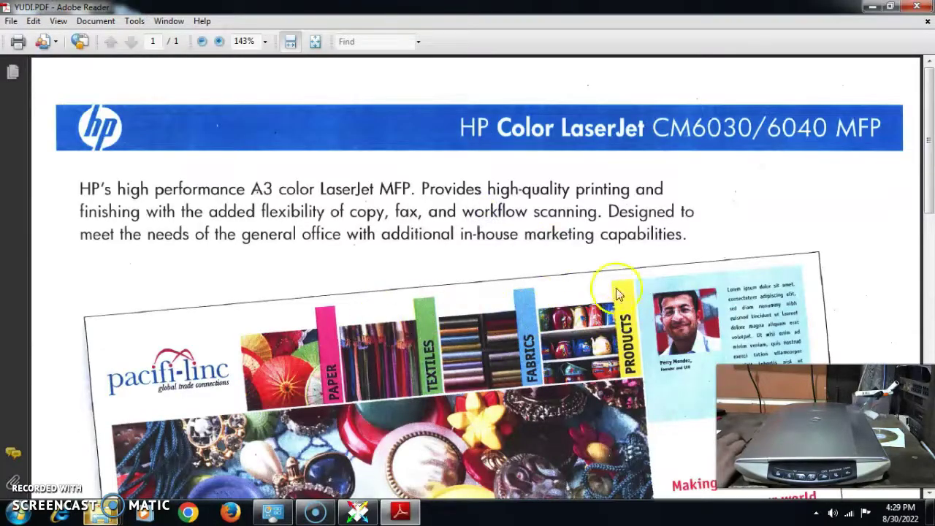
scroll(511, 329, down, 3)
scroll(512, 330, up, 2)
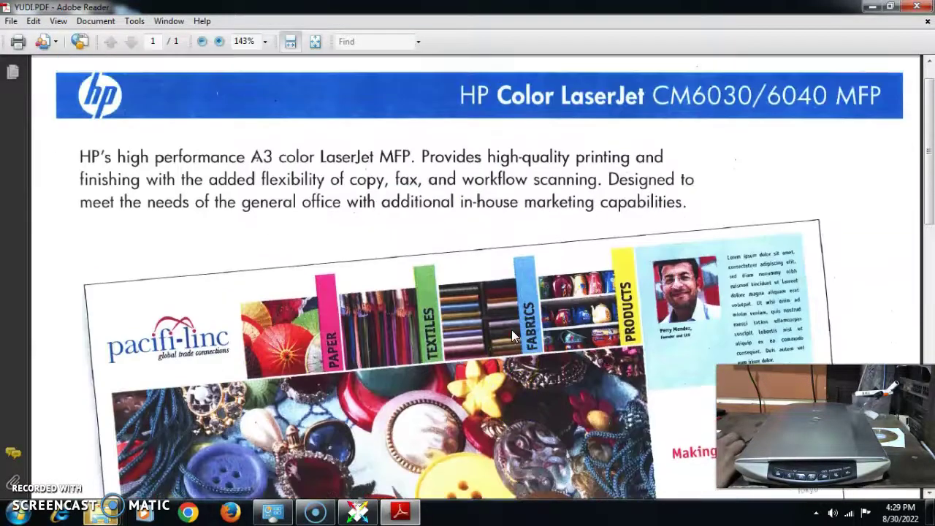